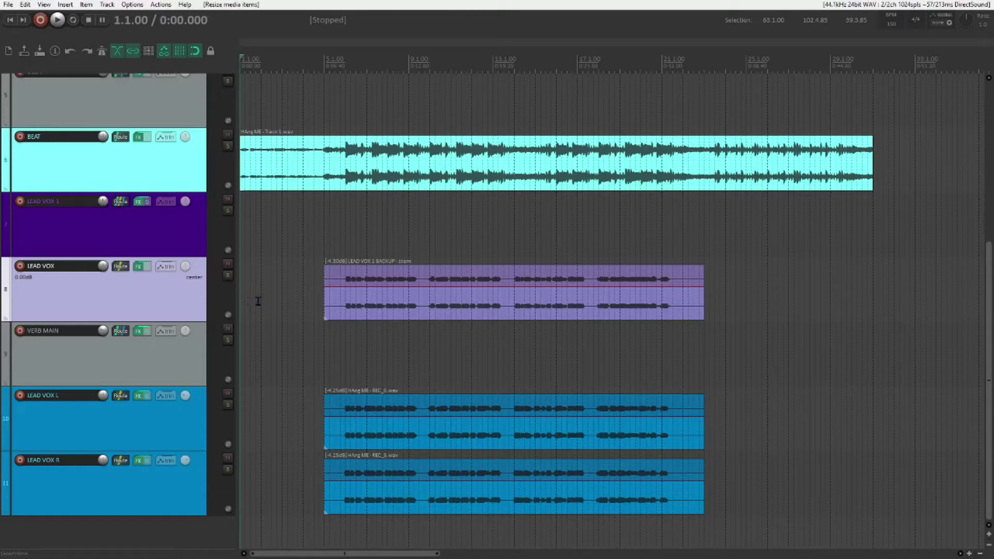
- Play the mix from bar 5 through the end of the vocal section with track effects enabled, and stop playback
left_click(324, 70)
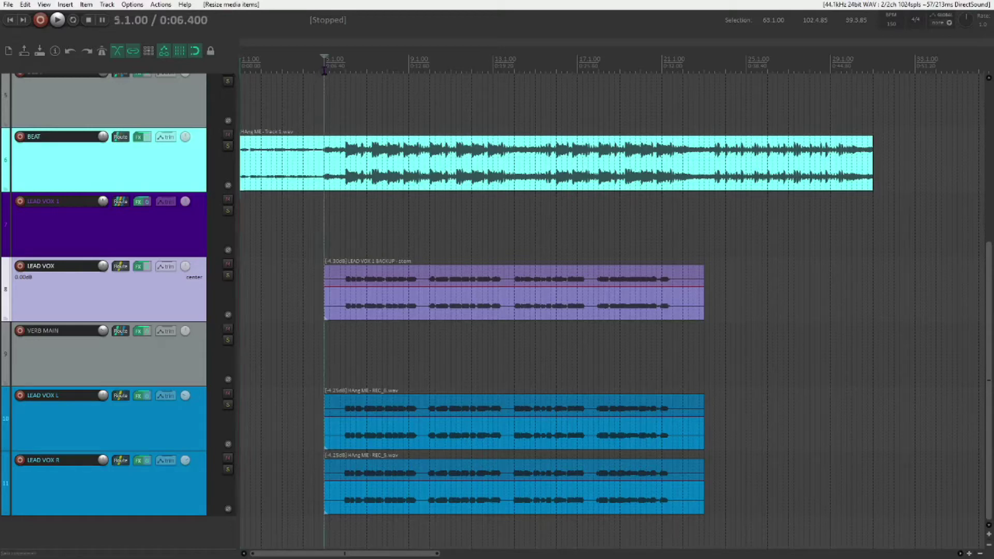
key("space")
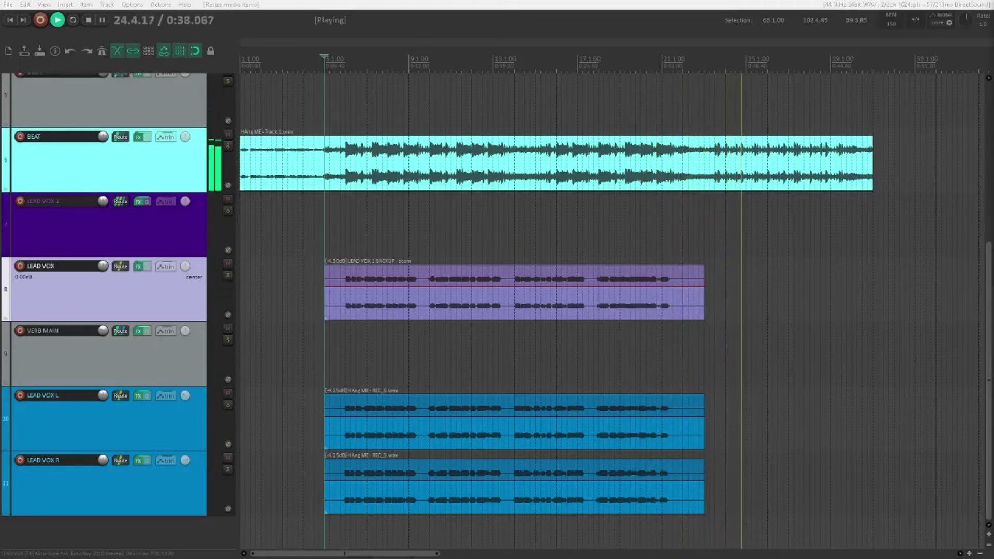
key("space")
left_click(825, 399)
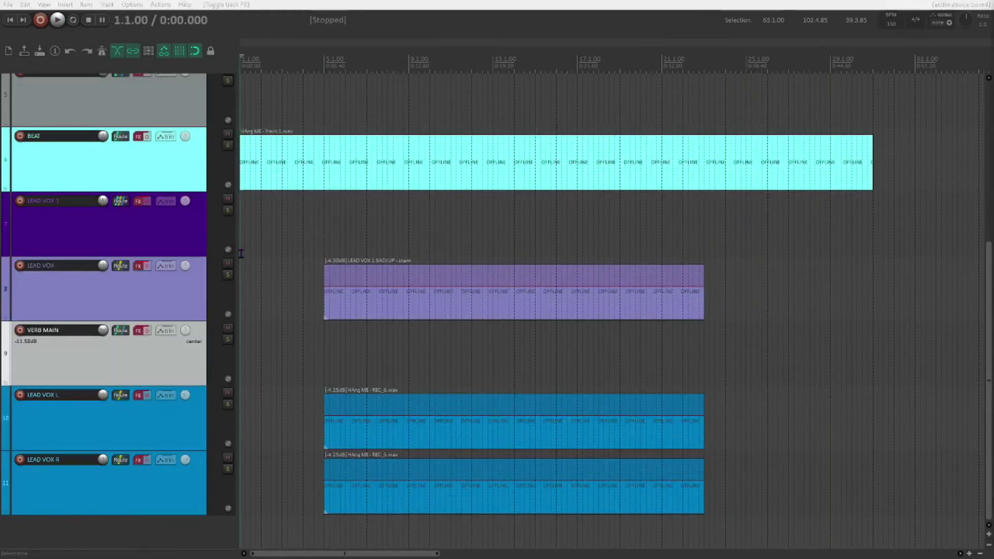
- Play the mix from position 1.2.00 through the vocal section with track effects bypassed, and stop playback
left_click(240, 253)
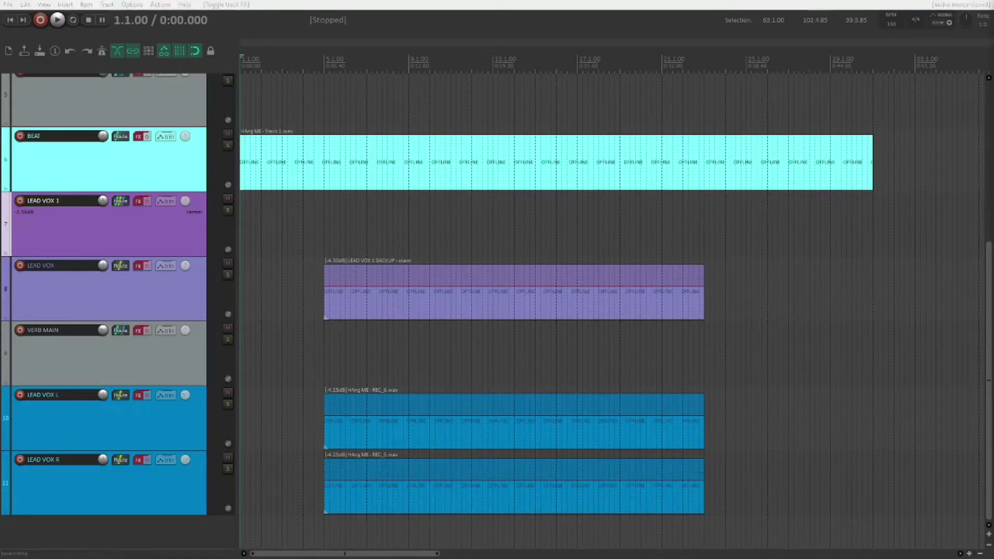
left_click(244, 222)
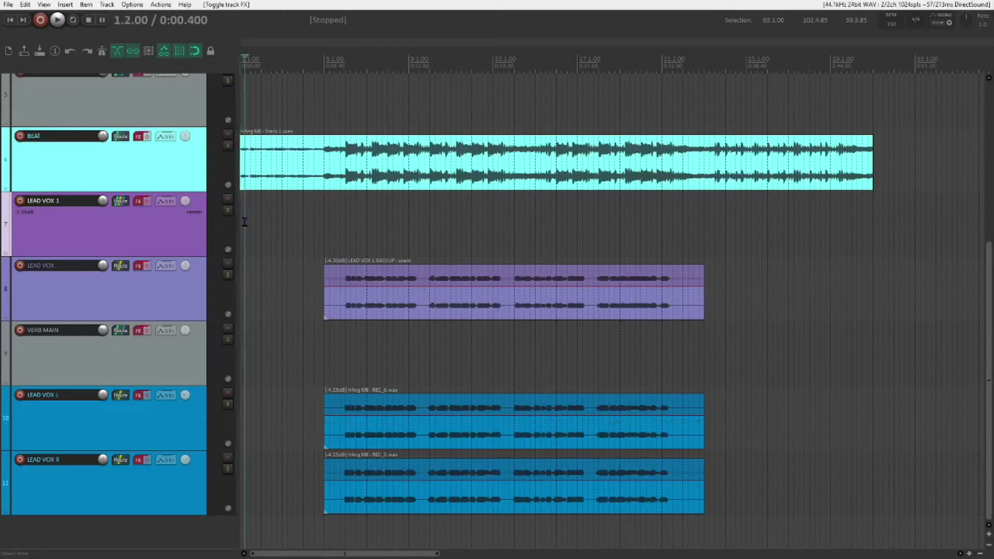
key("space")
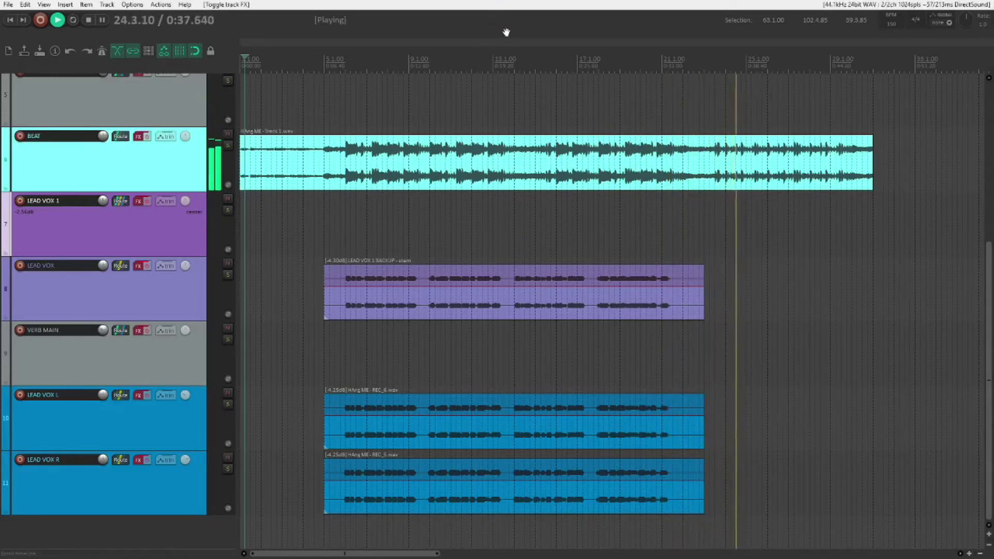
key("space")
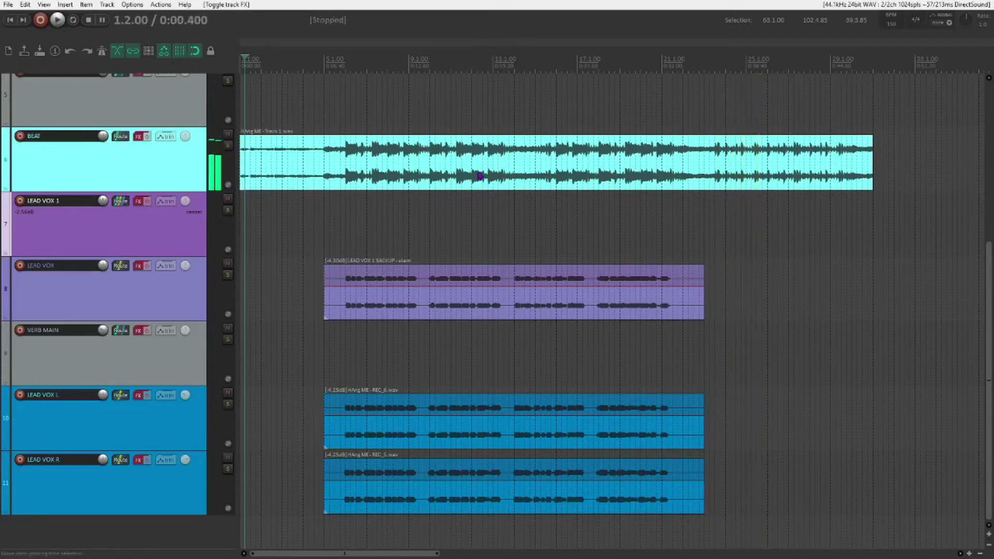
key("alt+Tab")
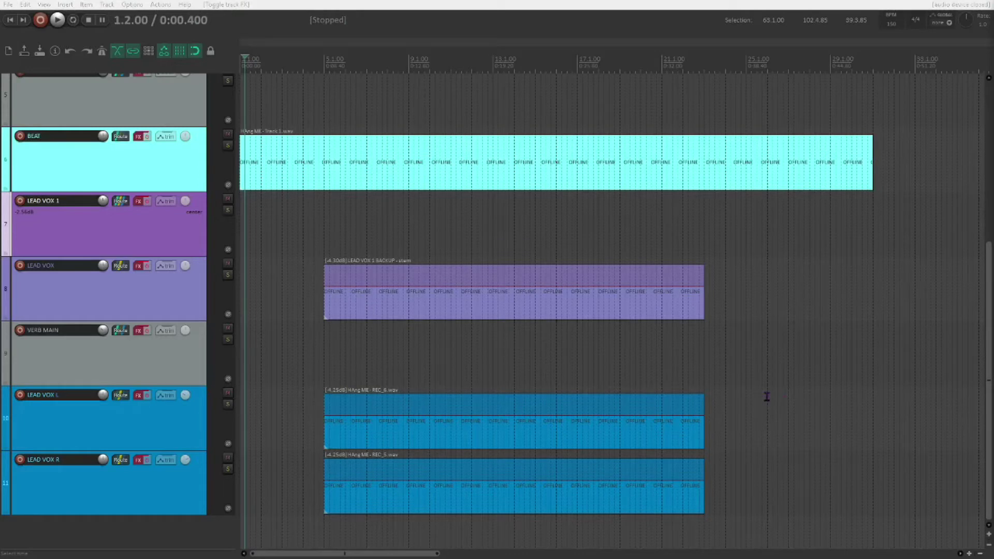
left_click(299, 33)
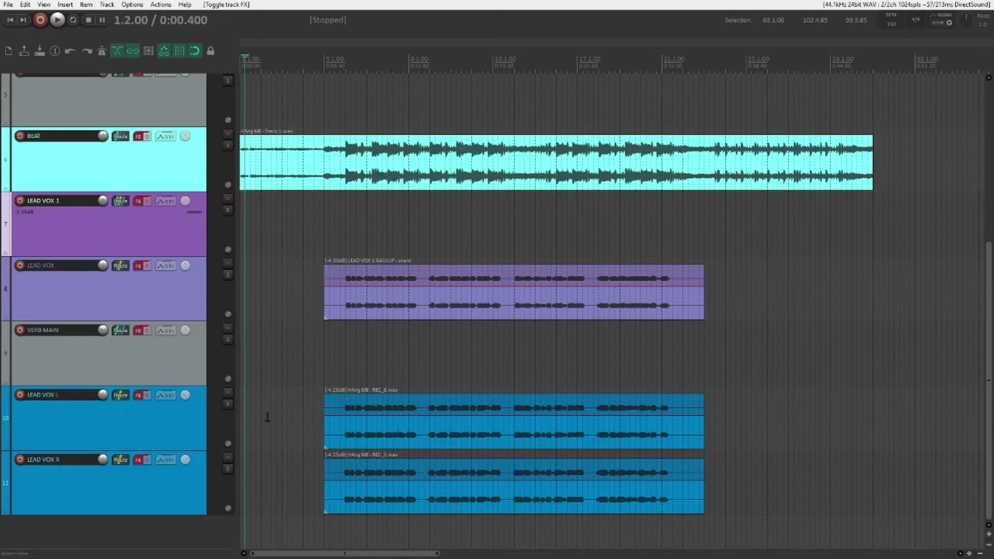
mouse_move(189, 464)
mouse_move(188, 395)
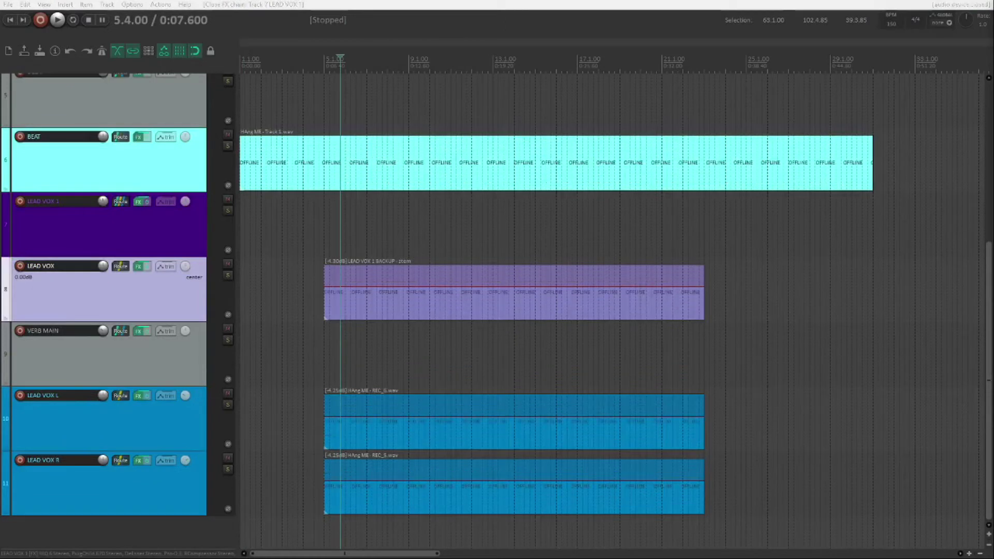
left_click(234, 44)
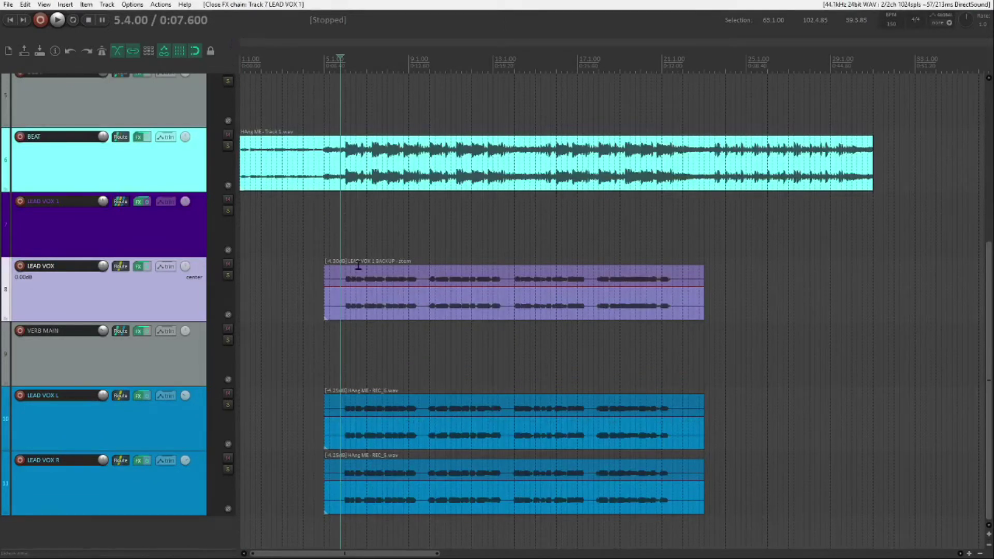
- Open the LEAD VOX 1 track's effects chain, place its window over the arrangement and examine the REQ 6 equalizer settings
left_click(139, 202)
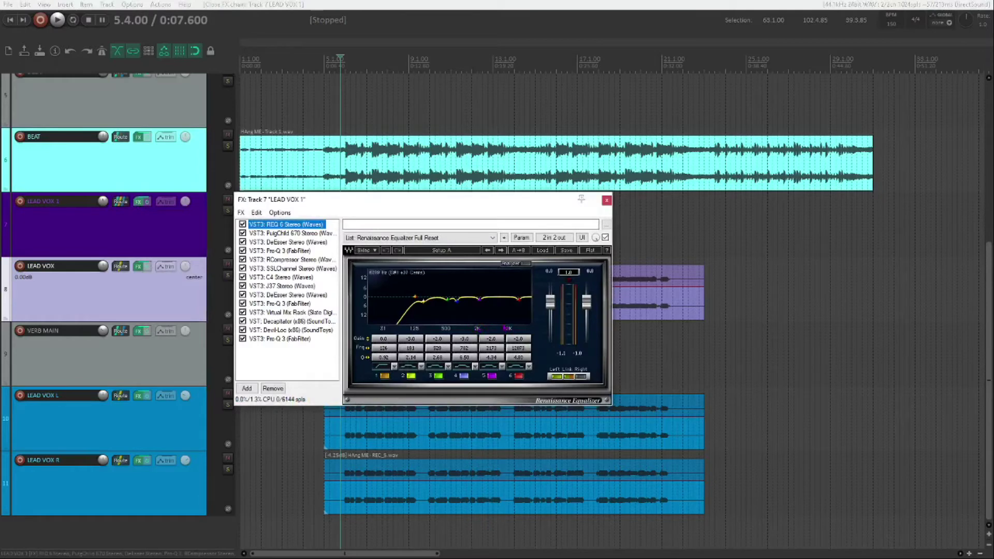
left_click_drag(339, 200, 413, 207)
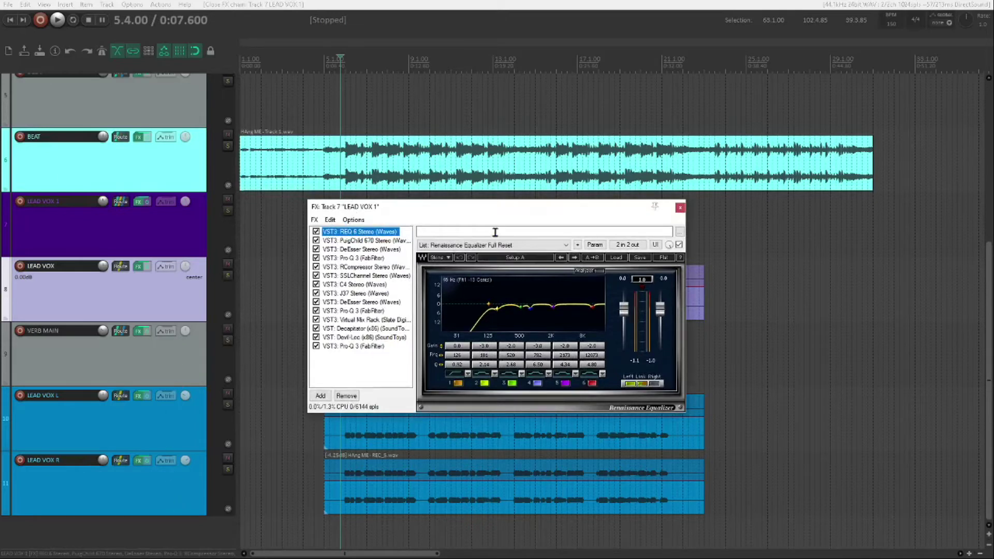
left_click_drag(492, 211, 676, 202)
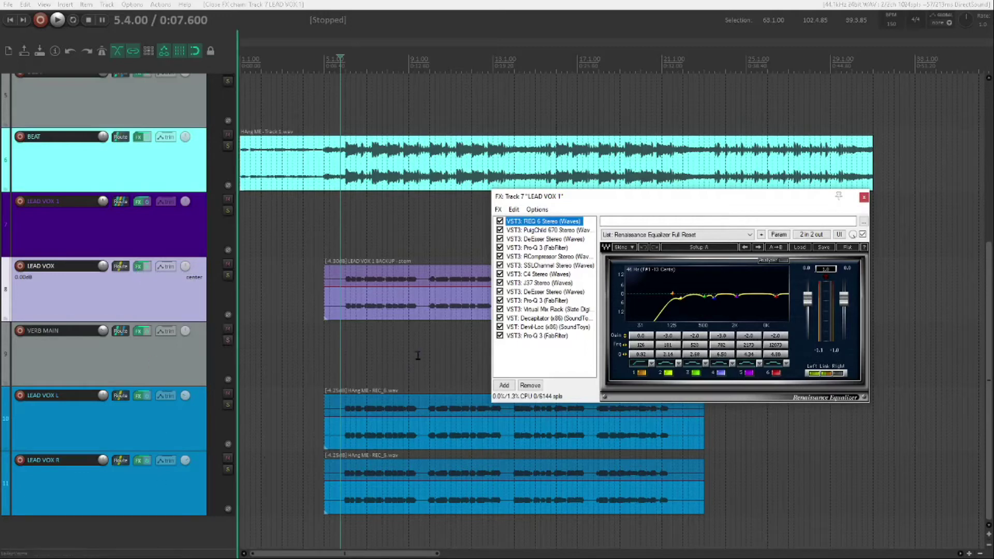
left_click_drag(611, 201, 465, 229)
left_click_drag(566, 220, 444, 223)
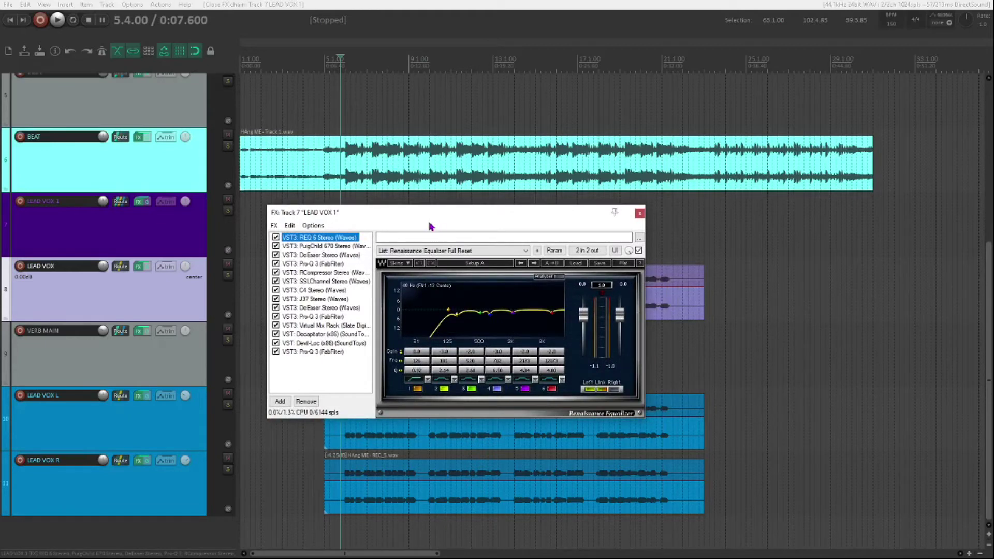
left_click_drag(406, 216, 412, 211)
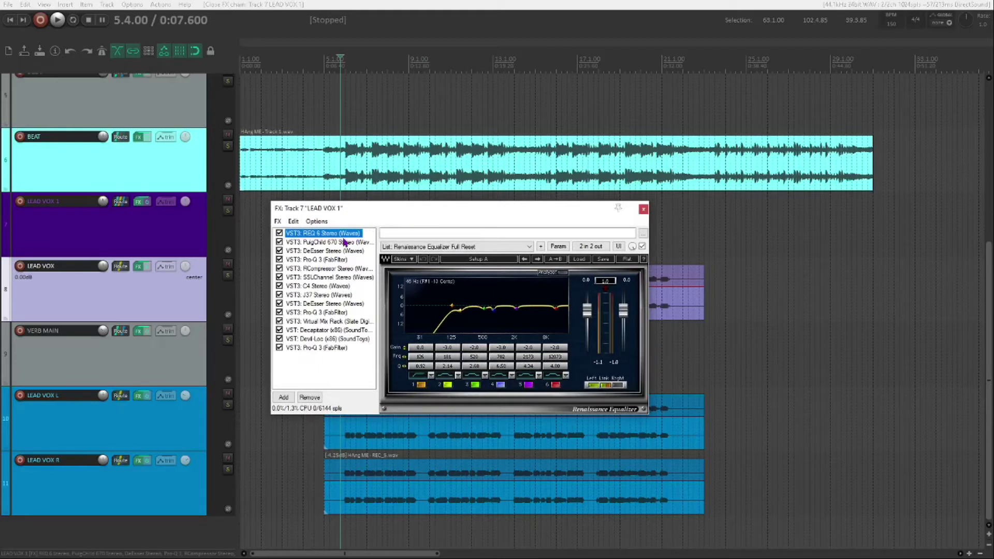
left_click_drag(401, 221, 429, 254)
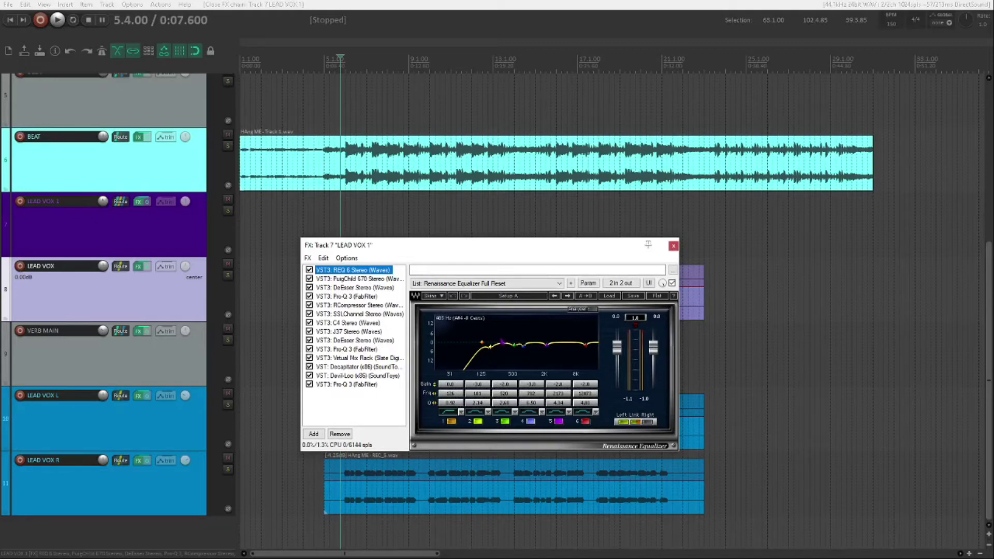
- Examine the settings of the PuigChild 670, the first DeEsser and the first Pro-Q 3 in the LEAD VOX 1 chain
left_click(373, 280)
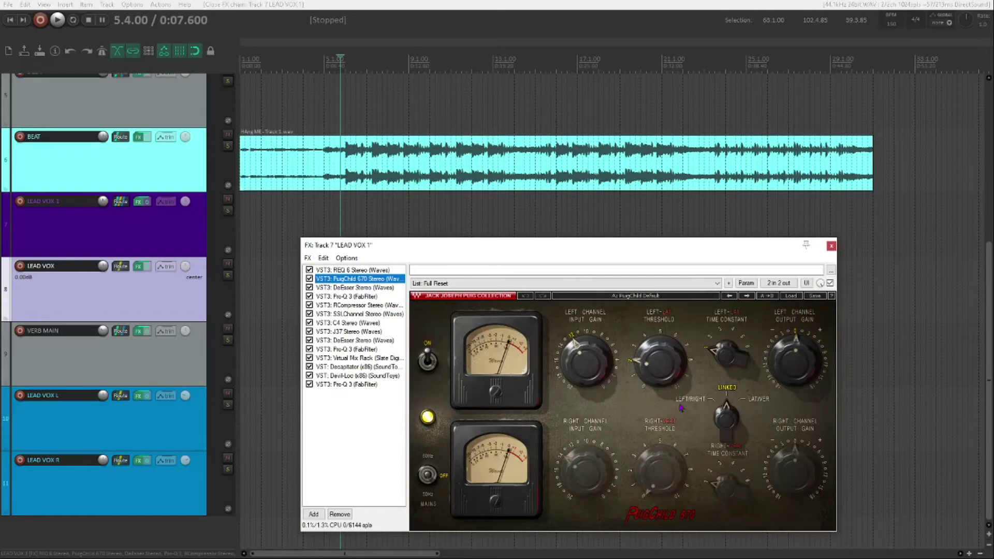
left_click(370, 288)
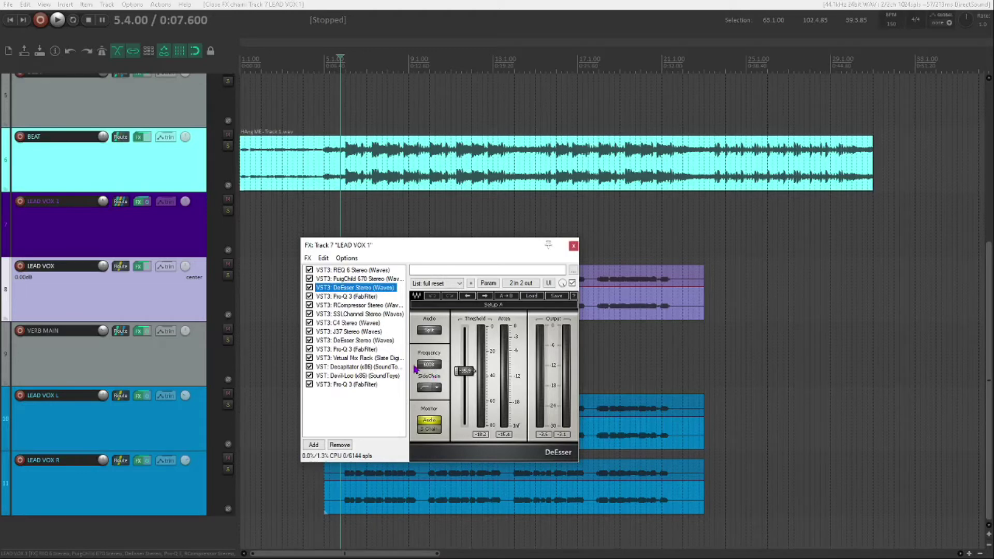
left_click(348, 297)
mouse_move(597, 365)
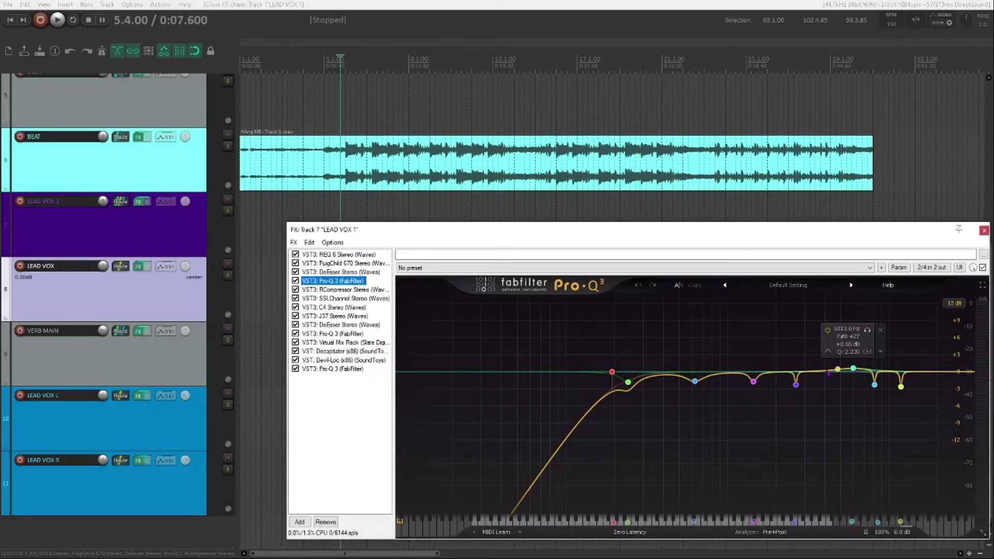
- Examine the RCompressor settings and the SSLChannel equalizer knobs in the LEAD VOX 1 chain
left_click(355, 291)
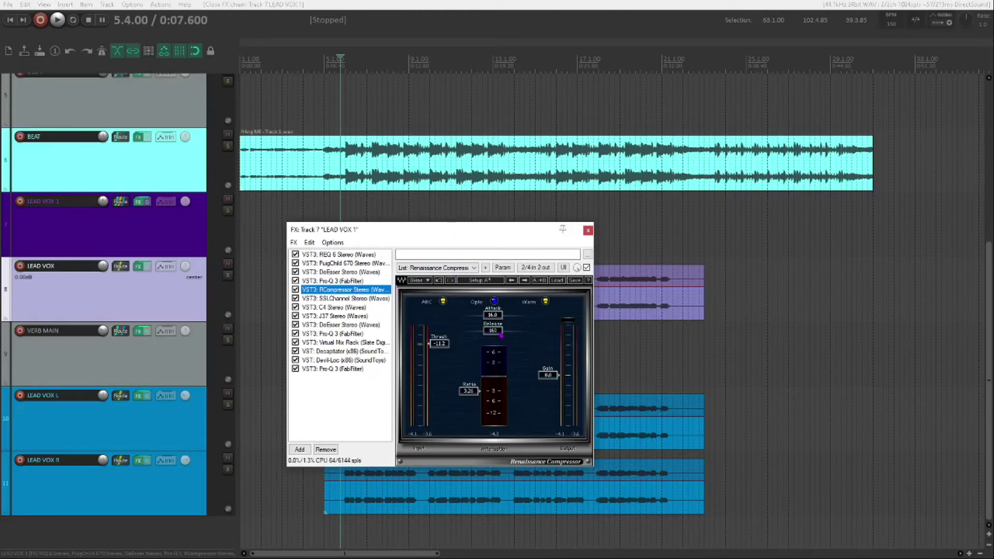
left_click(351, 300)
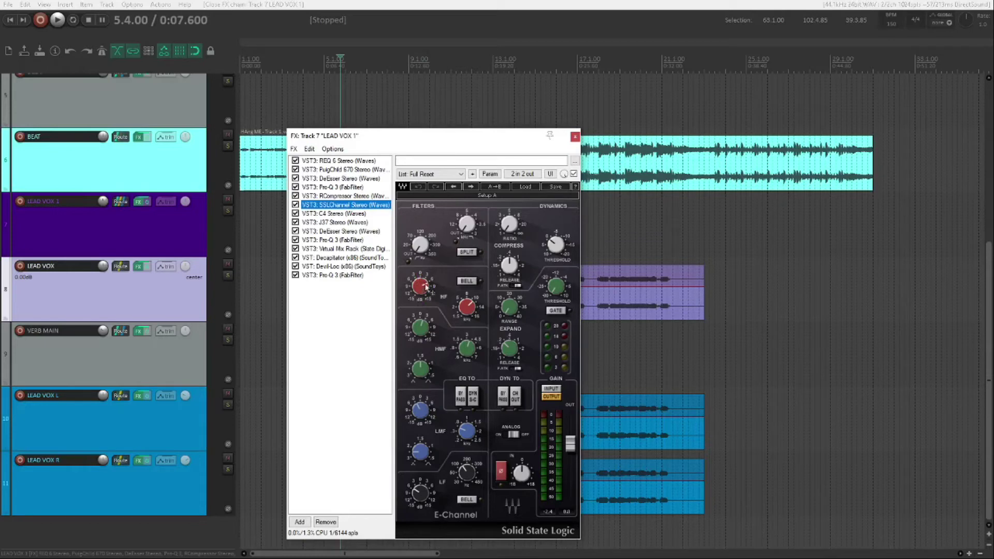
mouse_move(471, 308)
mouse_move(425, 333)
mouse_move(423, 500)
mouse_move(471, 476)
- Examine the C4, J37, second DeEsser, second Pro-Q 3 and Virtual Mix Rack settings in the LEAD VOX 1 chain
left_click(340, 214)
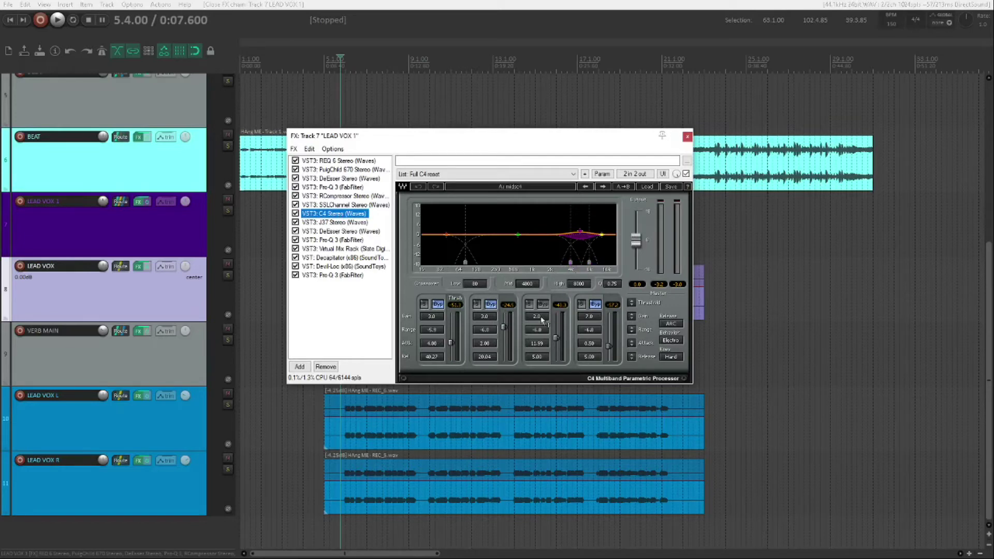
left_click(357, 222)
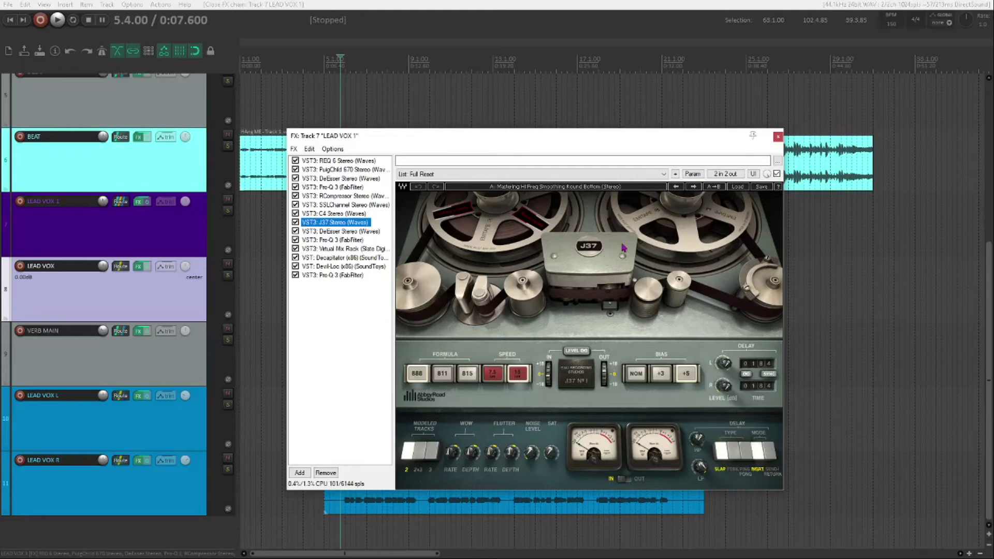
left_click(379, 231)
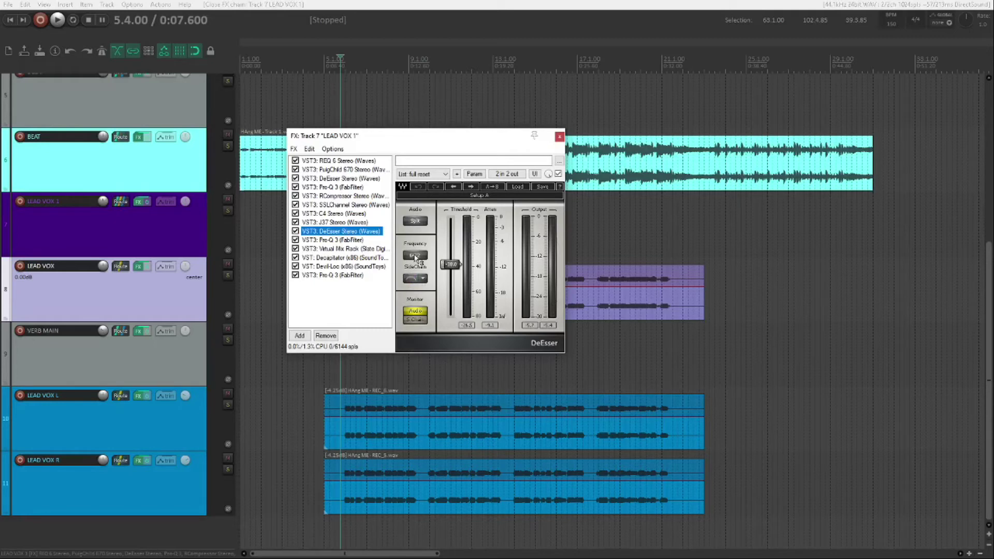
left_click(342, 240)
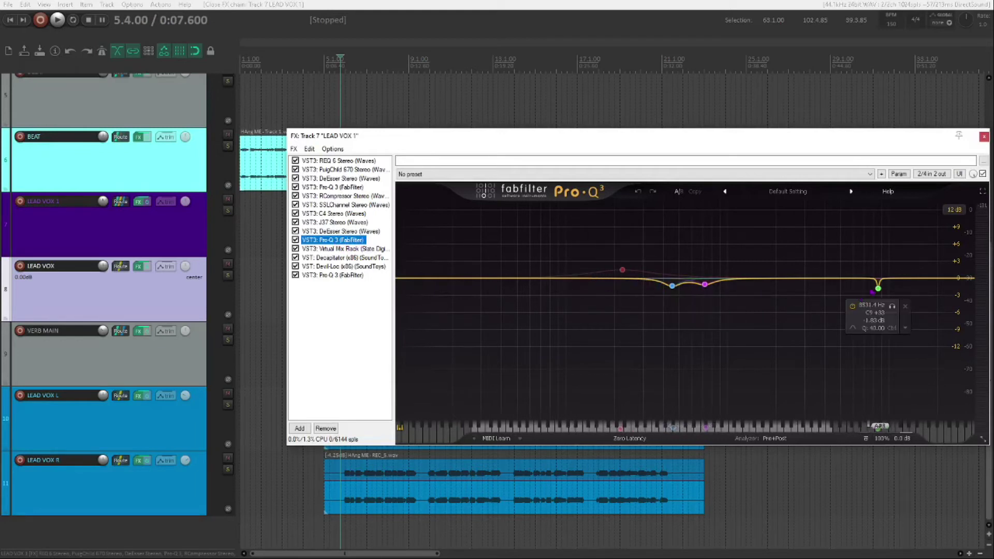
left_click(365, 249)
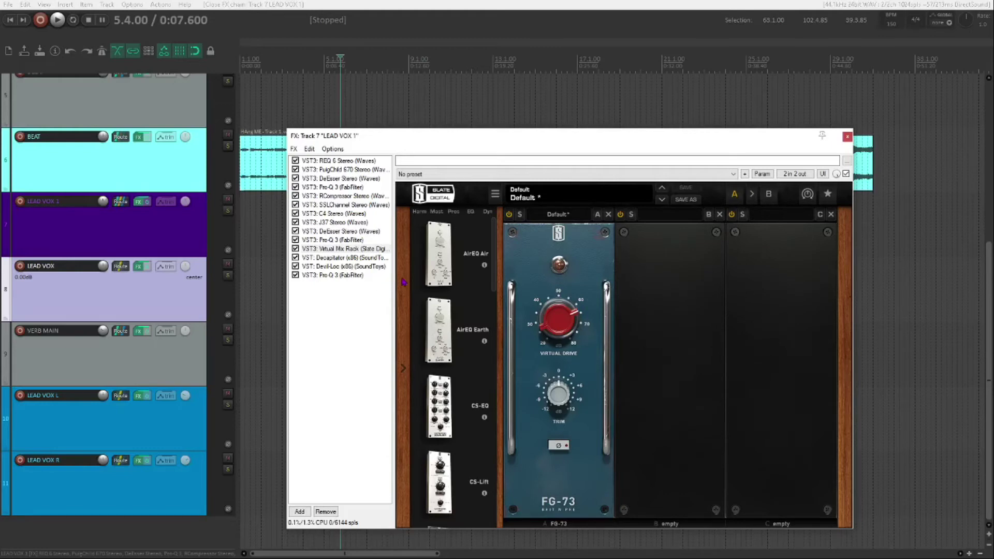
- View the Decapitator and Devil-Loc interfaces from the LEAD VOX 1 chain, closing each plug-in window after examining it
double_click(348, 258)
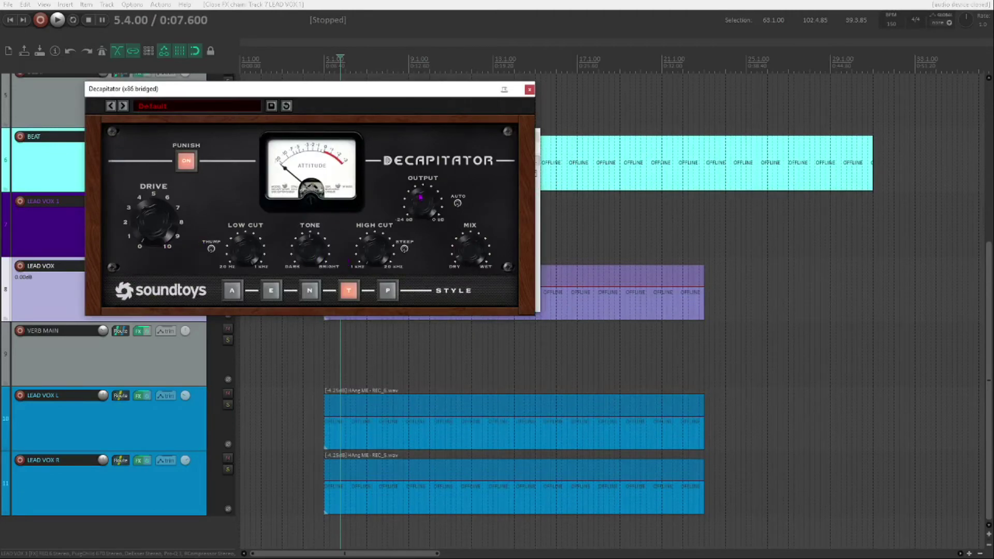
left_click(529, 89)
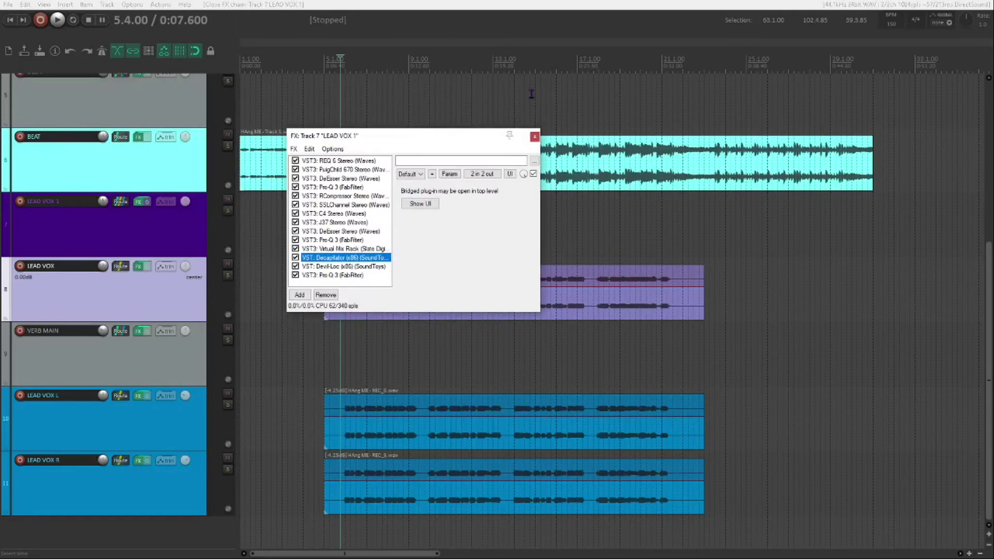
double_click(365, 267)
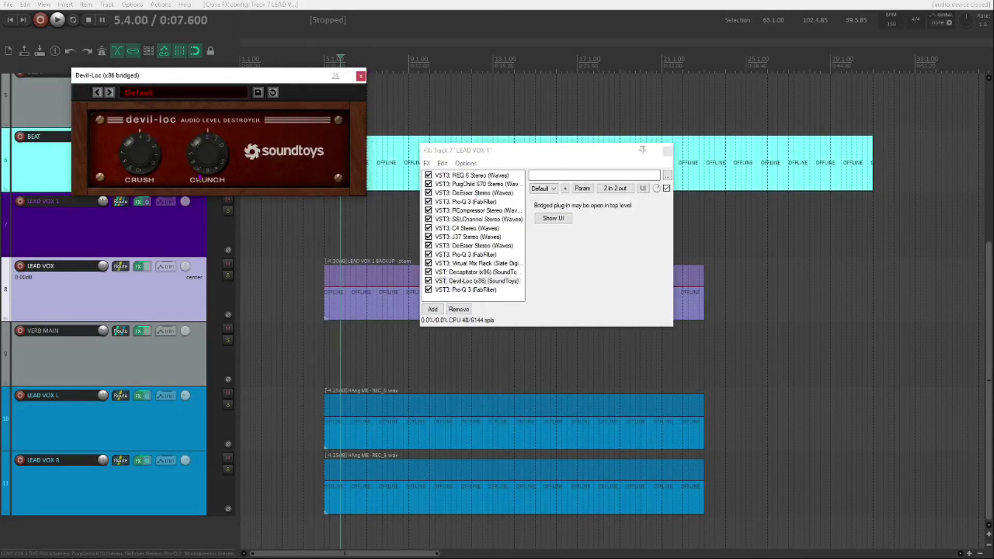
left_click(360, 77)
- Examine the final Pro-Q 3's narrow cuts in its own window, and close the LEAD VOX 1 effects chain
double_click(466, 289)
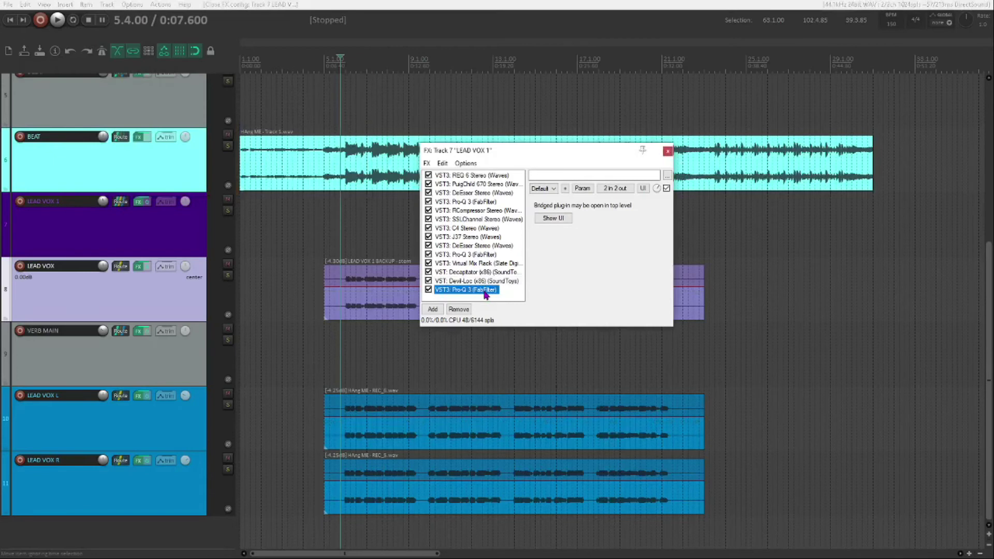
left_click_drag(714, 172, 452, 163)
mouse_move(655, 289)
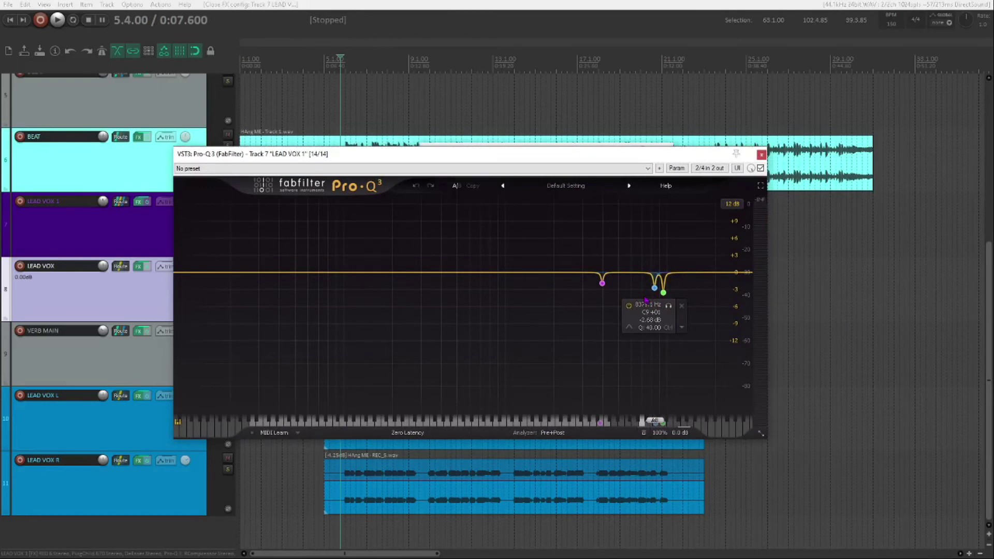
left_click(761, 154)
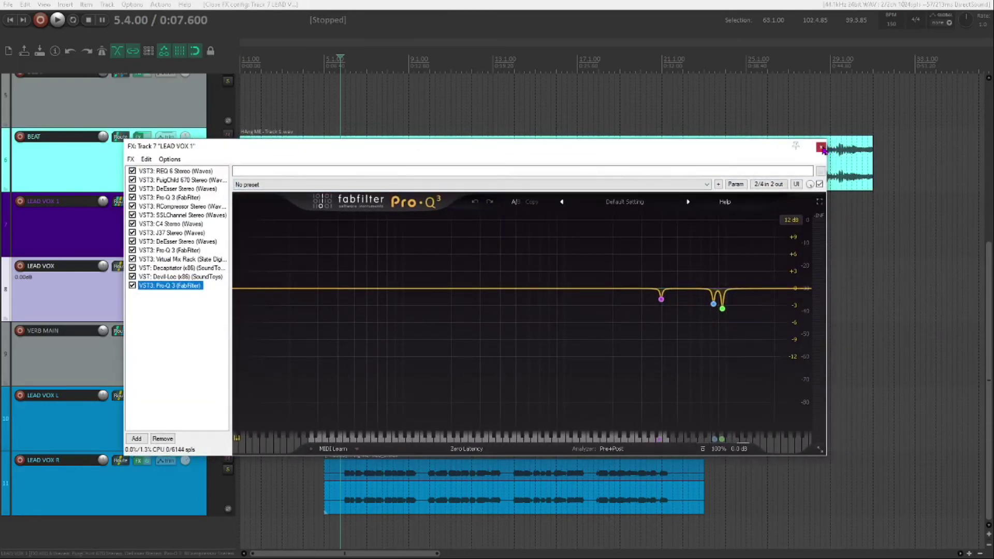
left_click(824, 150)
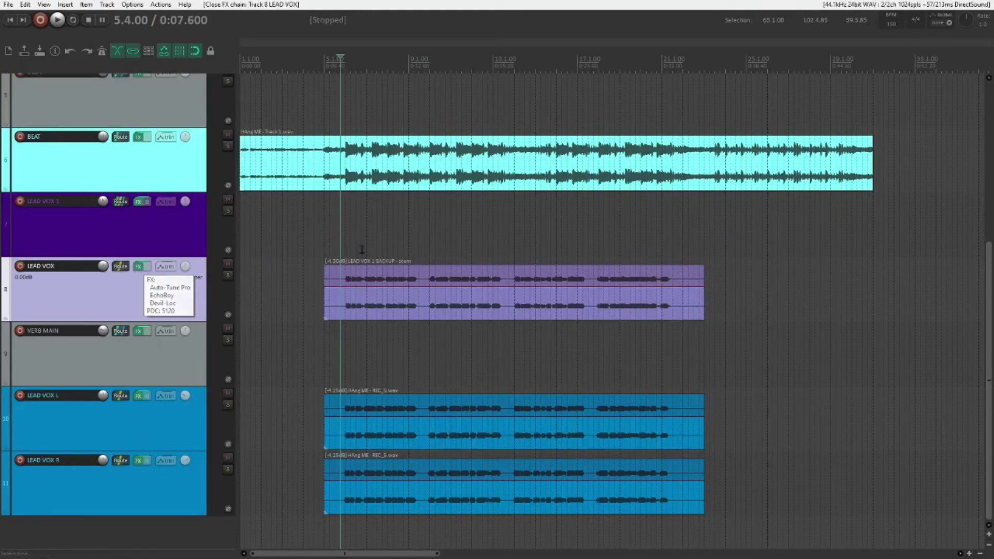
left_click(139, 201)
left_click(821, 147)
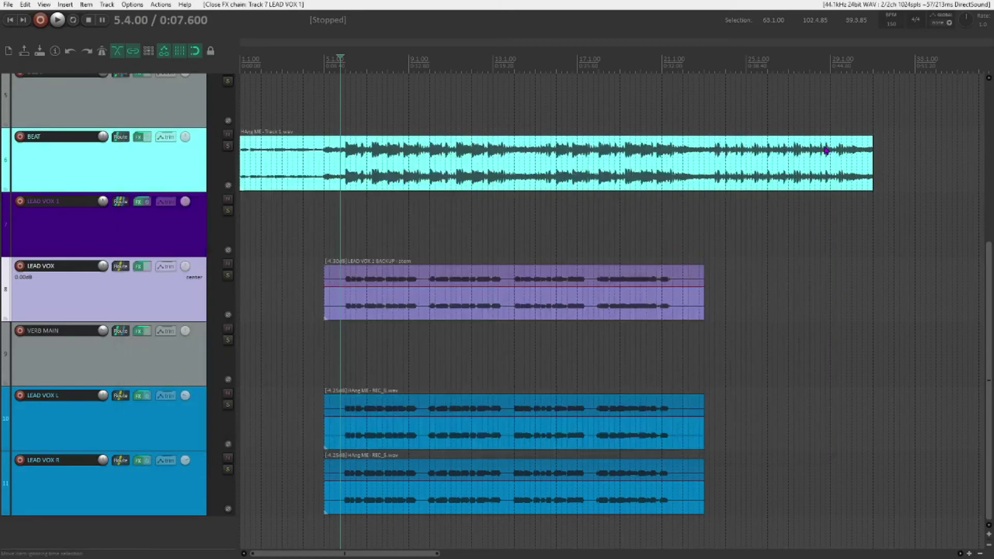
- Examine the EchoBoy and Devil-Loc settings in the LEAD VOX effects chain, and close the chain
left_click(139, 266)
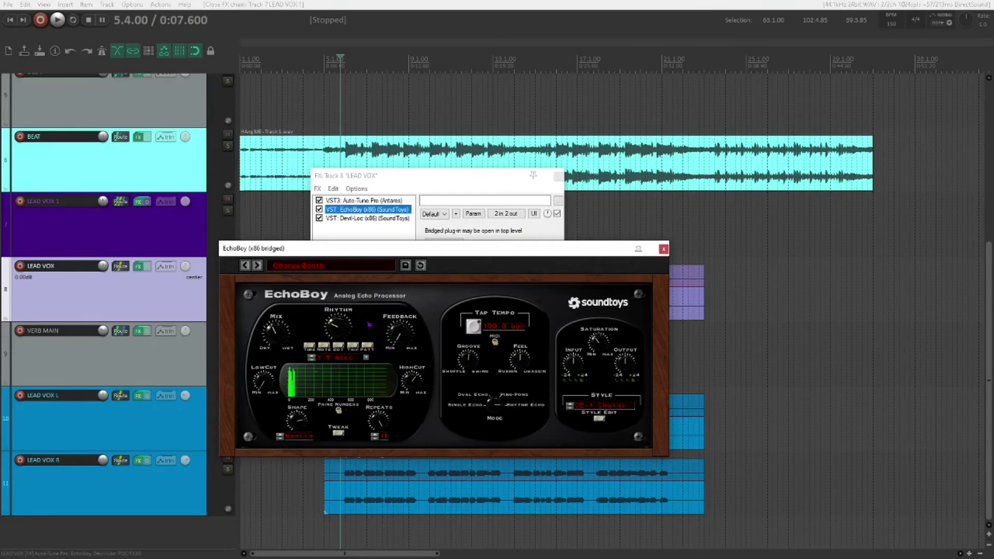
left_click(663, 249)
left_click(357, 218)
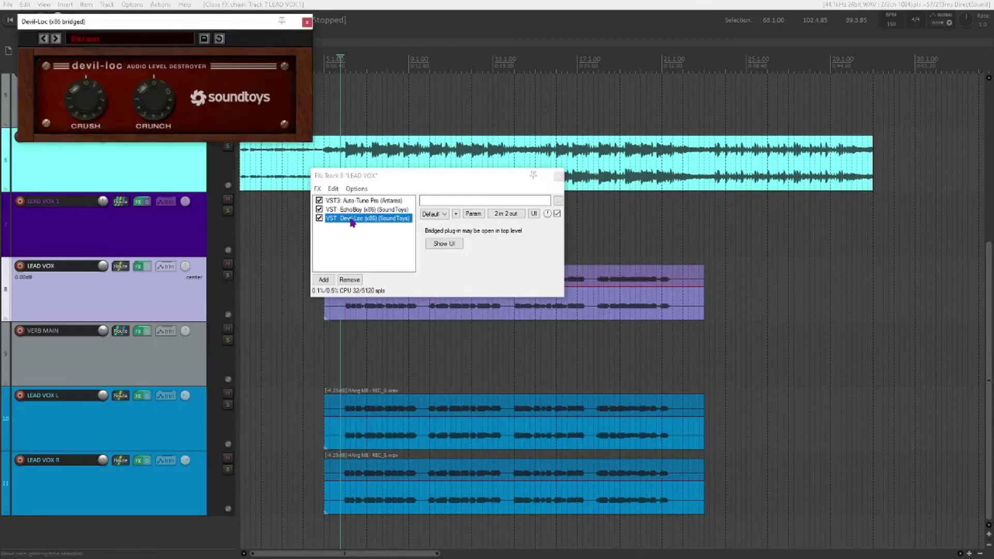
left_click(307, 22)
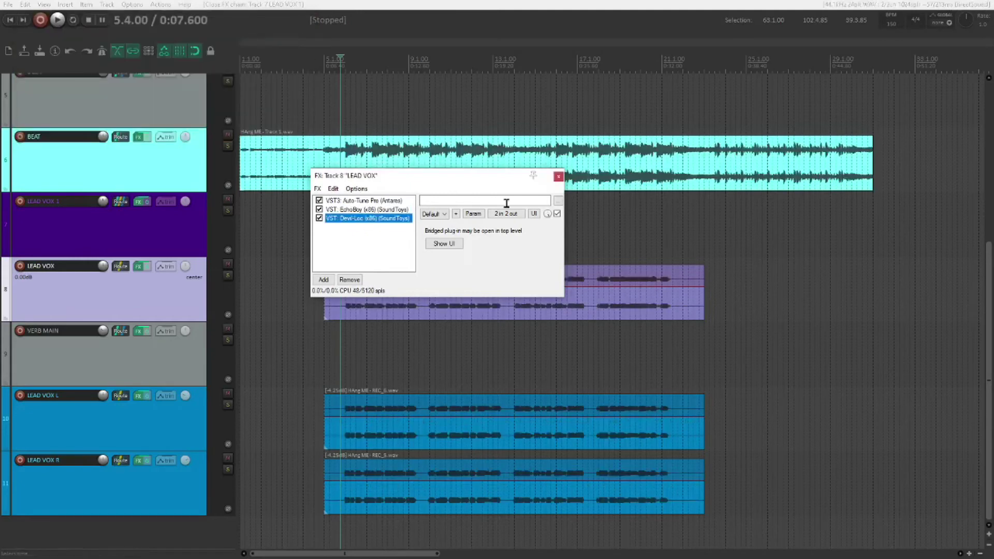
left_click(557, 176)
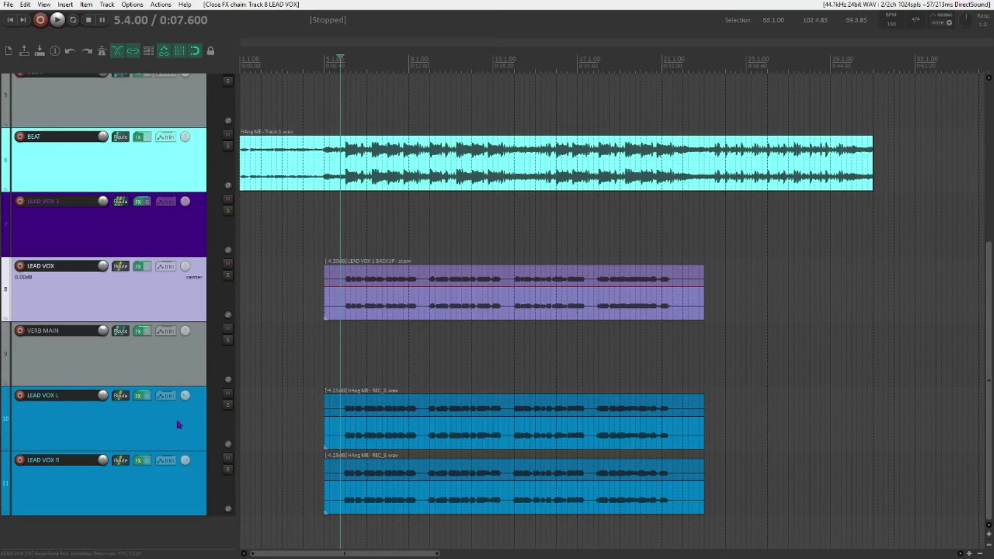
- Examine the Pro-Q 3, Auto-Tune Pro and RX 7 De-clip settings in the LEAD VOX L effects chain, and close the chain
left_click(138, 396)
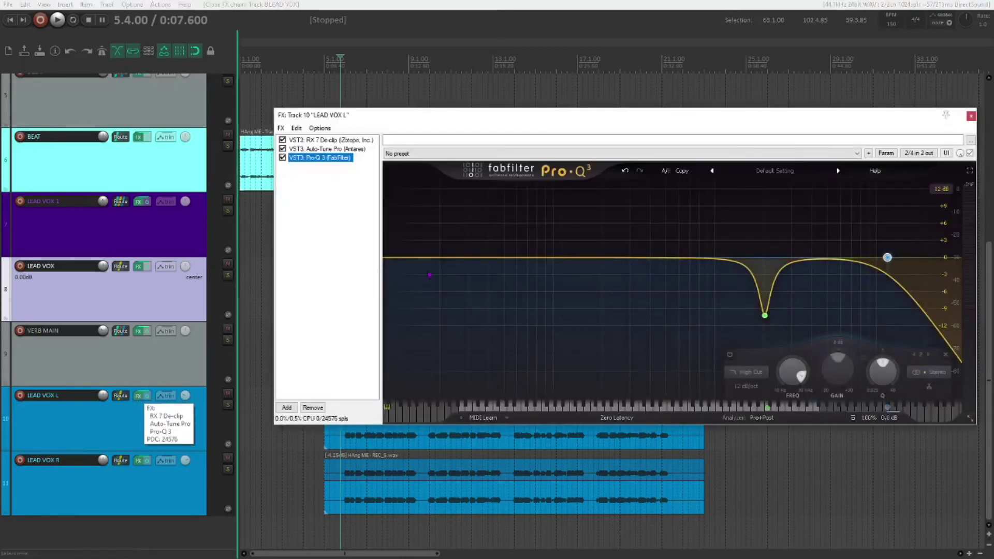
left_click_drag(681, 121, 557, 127)
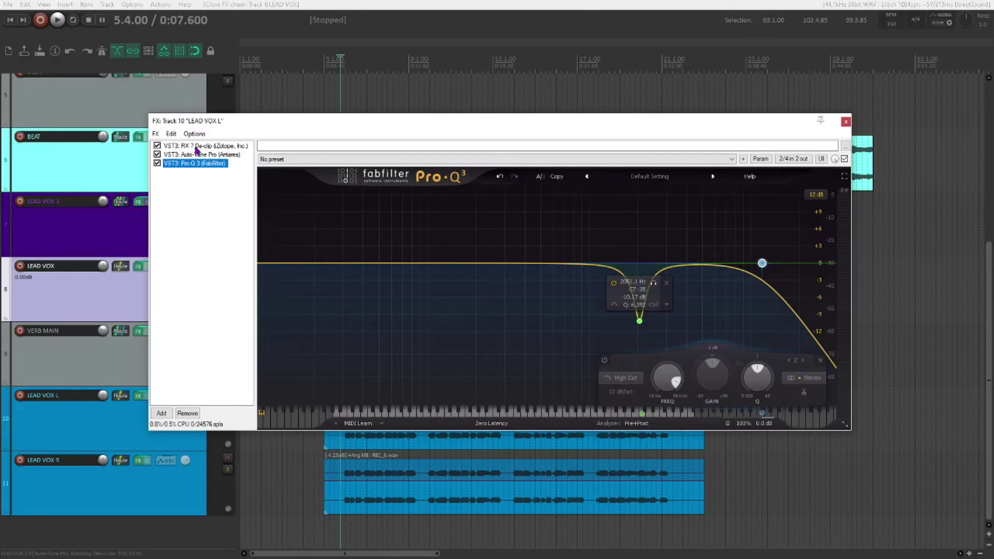
left_click(234, 154)
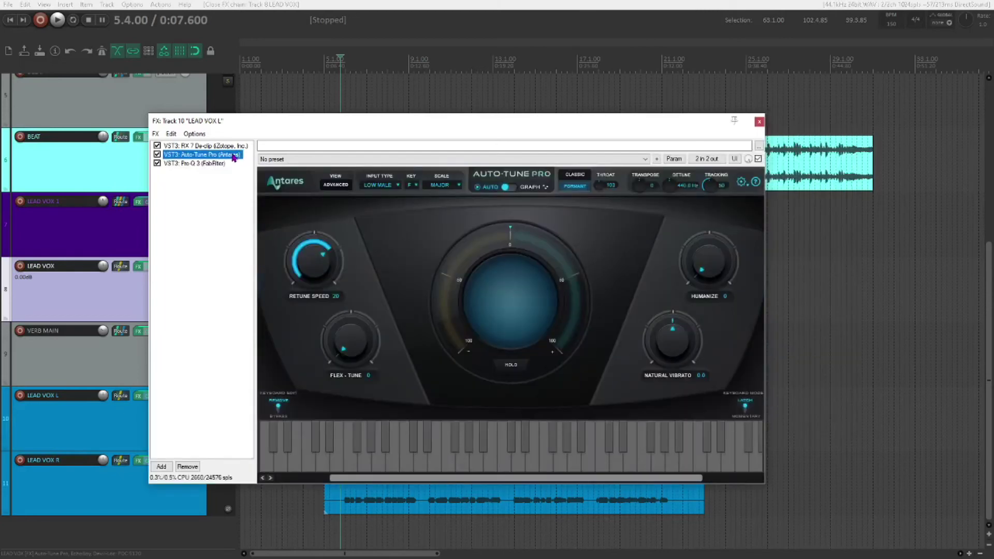
left_click(227, 146)
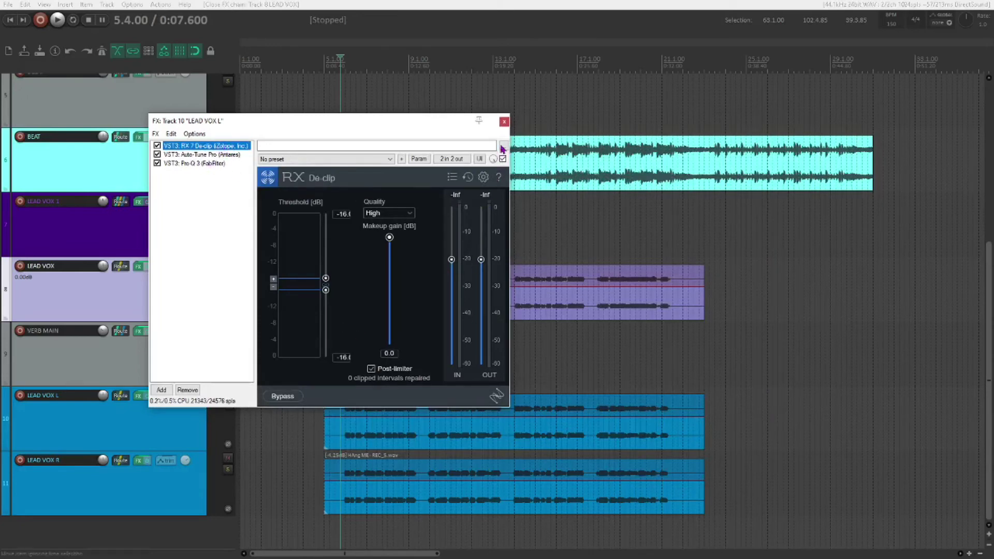
left_click(503, 122)
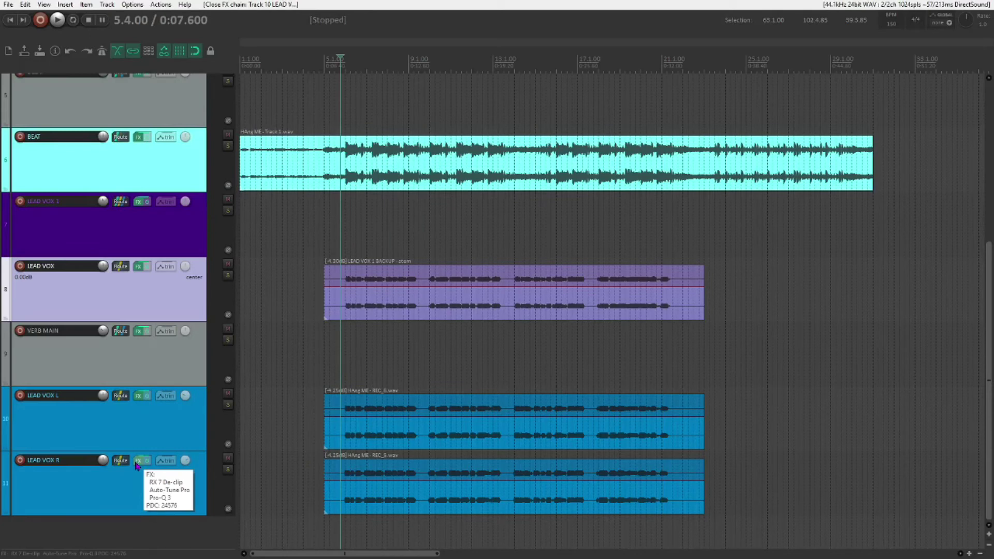
- Examine the ValhallaVintageVerb and REQ 2 equalizer settings in the VERB MAIN effects chain, and close the chain
left_click(138, 332)
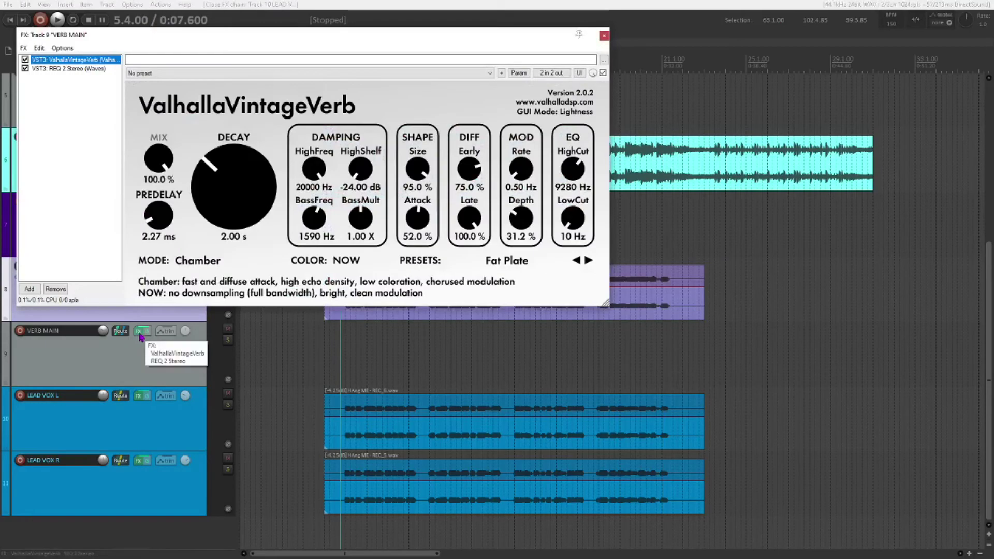
left_click_drag(346, 37, 502, 242)
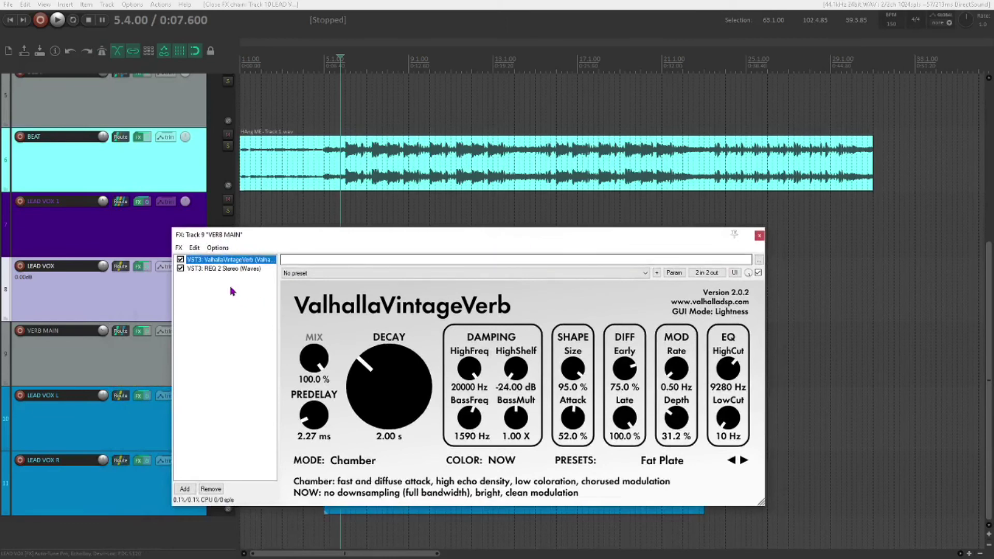
left_click(228, 269)
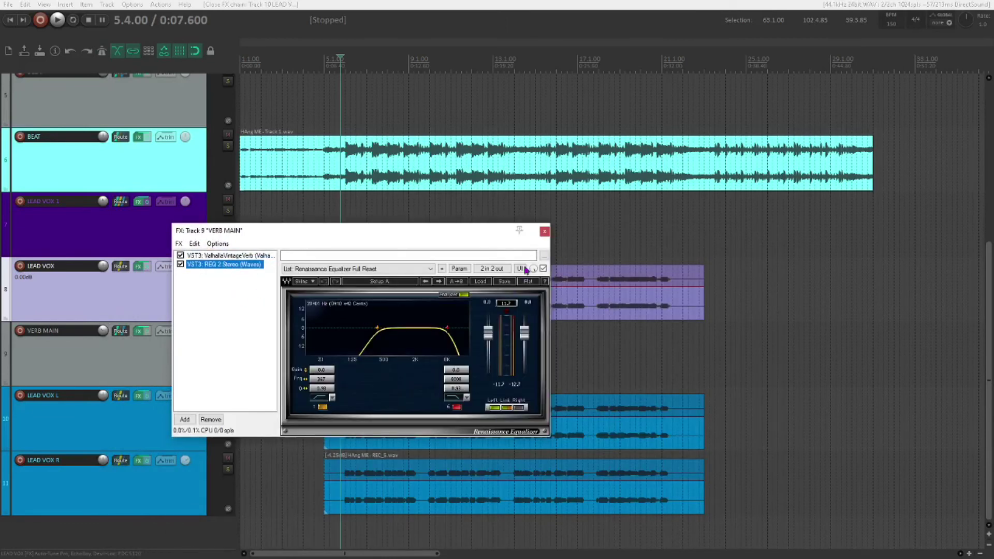
left_click(544, 231)
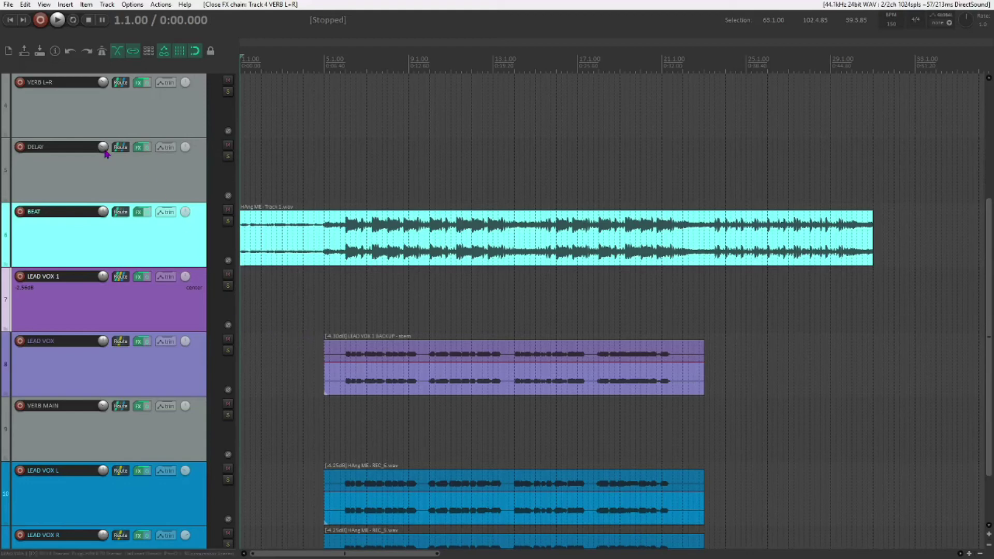
- Check which tracks feed the DELAY track, examine its H-Delay feedback and filter settings, and close its effects chain
mouse_move(105, 150)
mouse_move(120, 282)
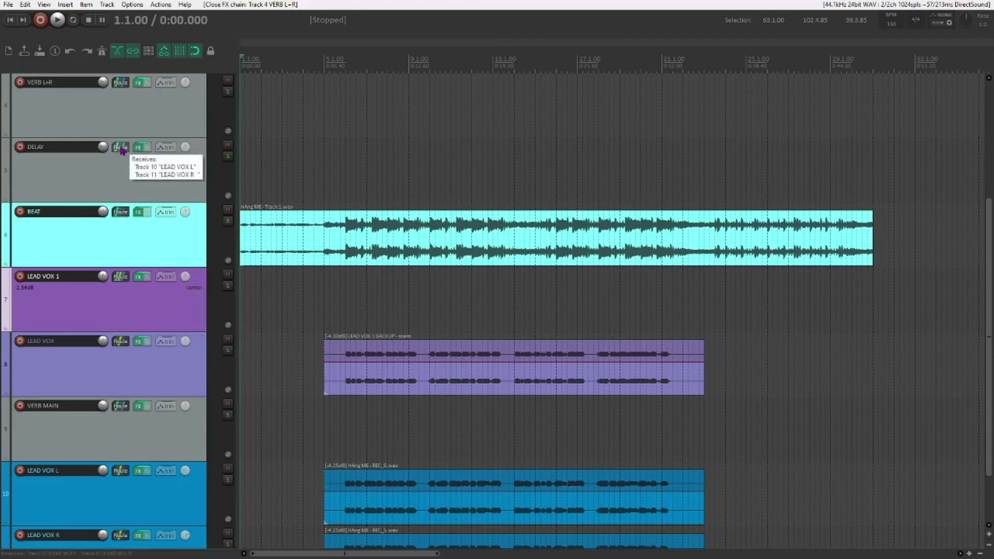
left_click(138, 149)
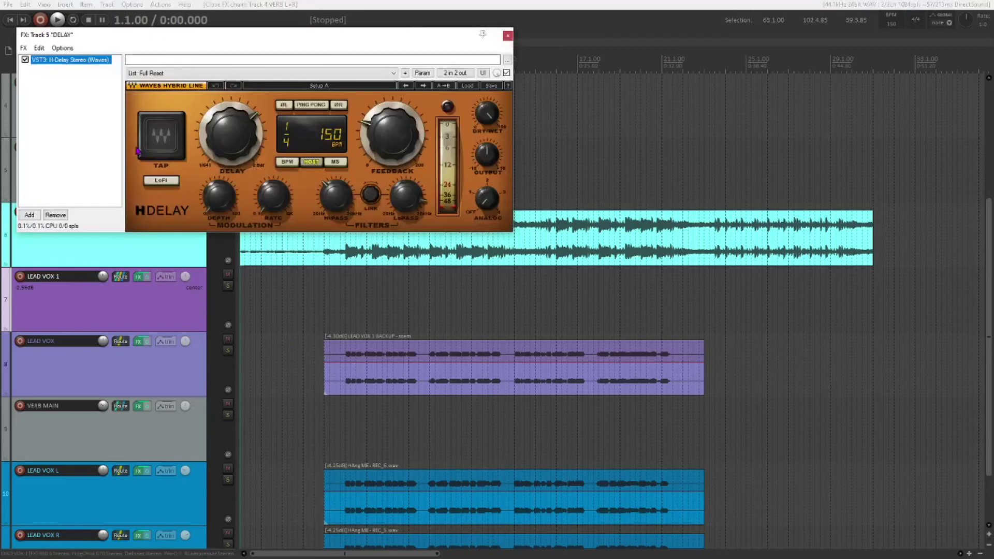
left_click_drag(301, 38, 433, 140)
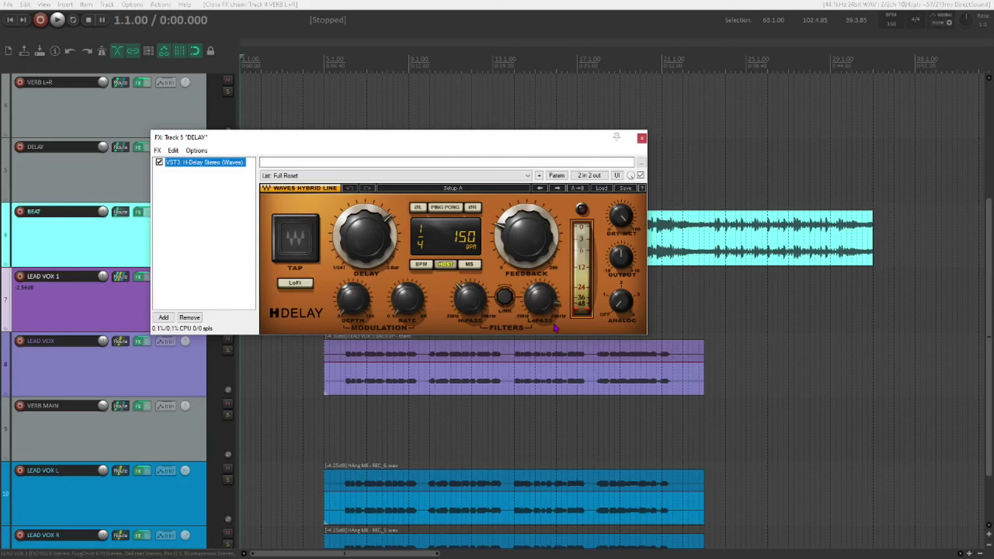
left_click(537, 302)
mouse_move(518, 239)
left_click(641, 137)
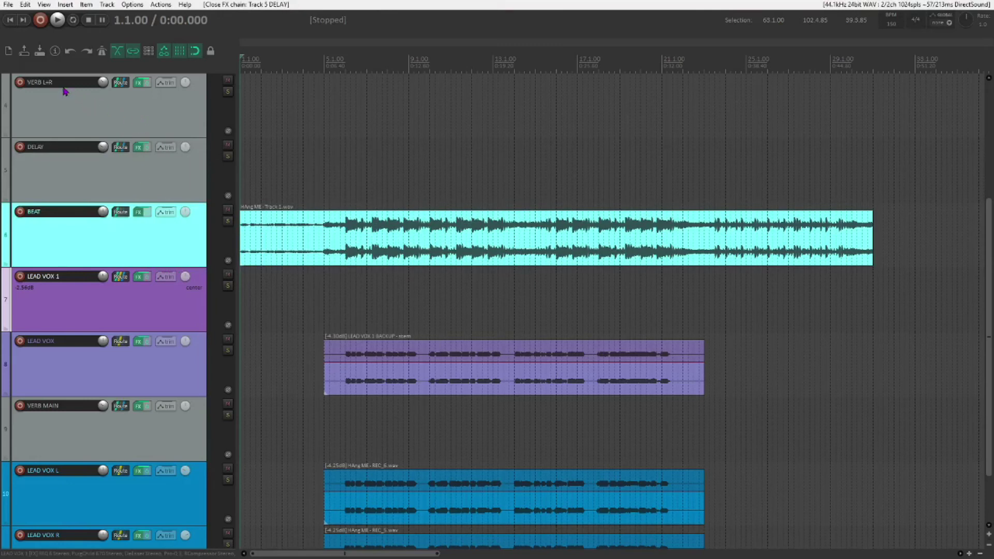
- Examine the ValhallaVintageVerb and REQ 2 equalizer settings in the VERB L+R effects chain
left_click(138, 83)
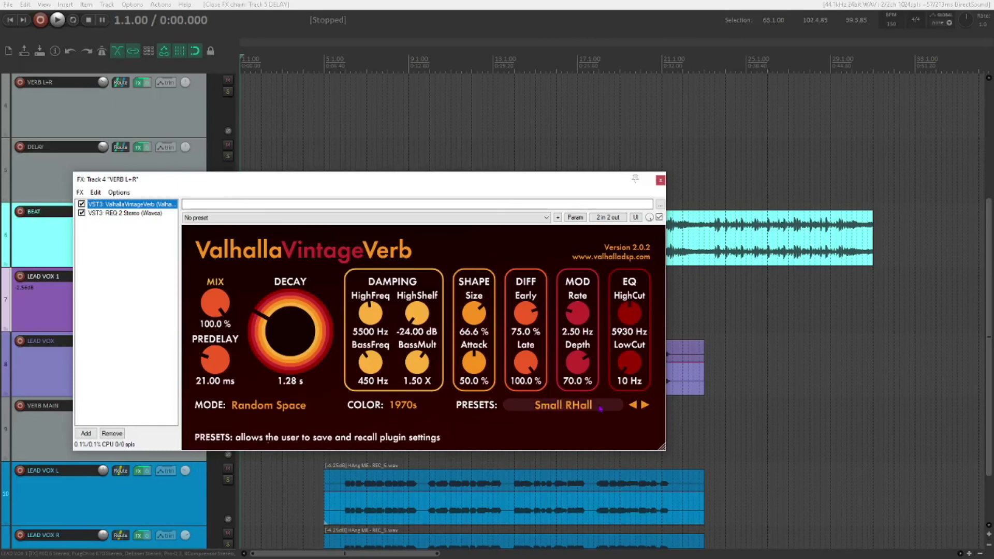
left_click(139, 214)
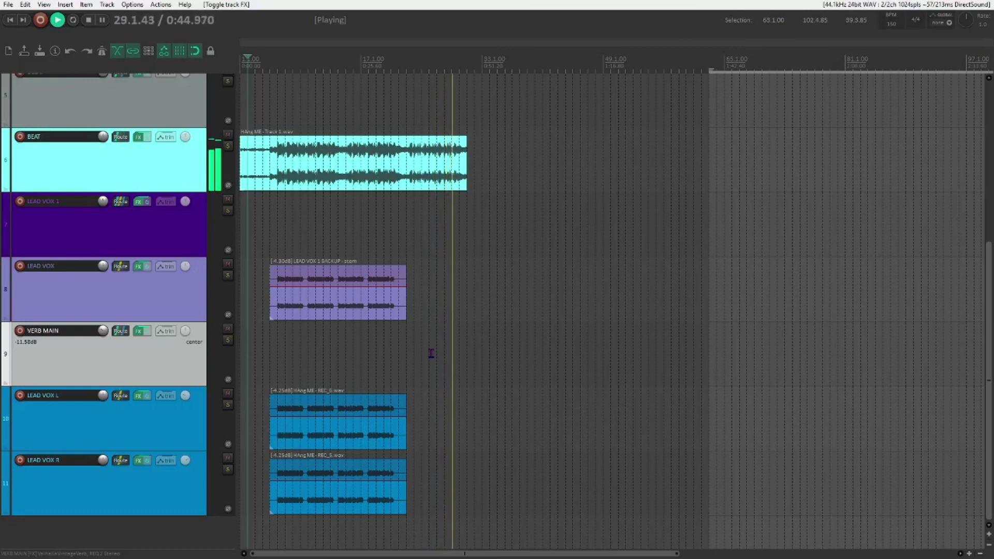
- Stop the mix playback and switch away from the REAPER project window
key("space")
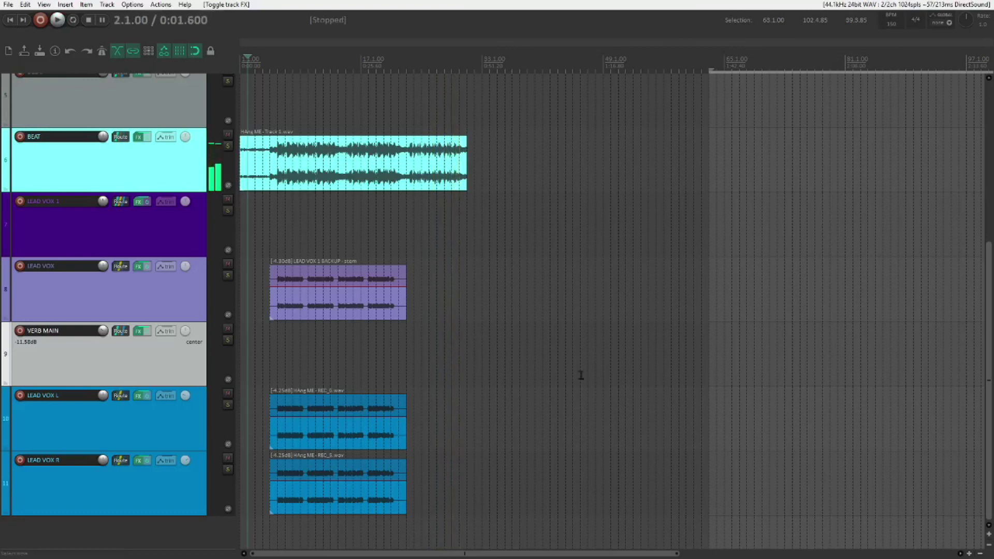
key("alt+Tab")
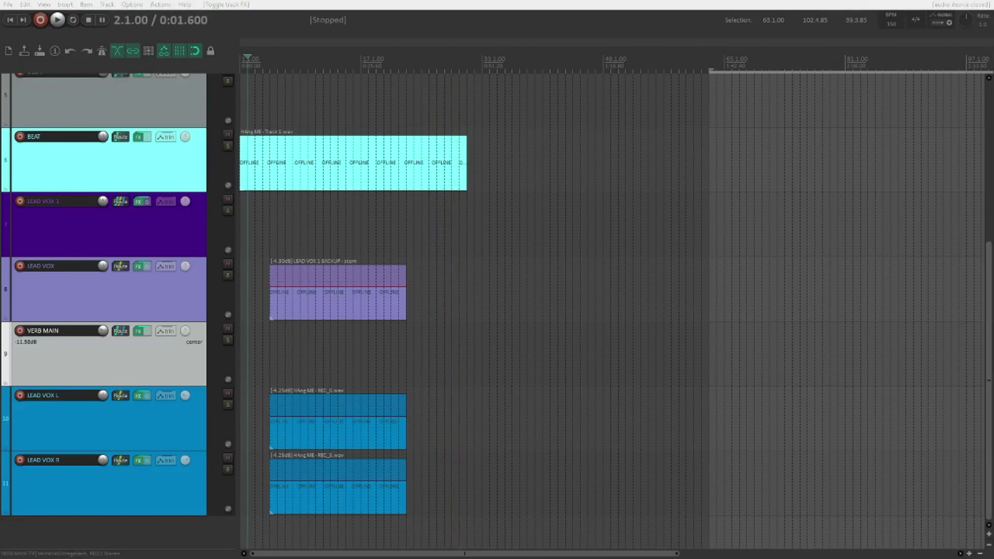